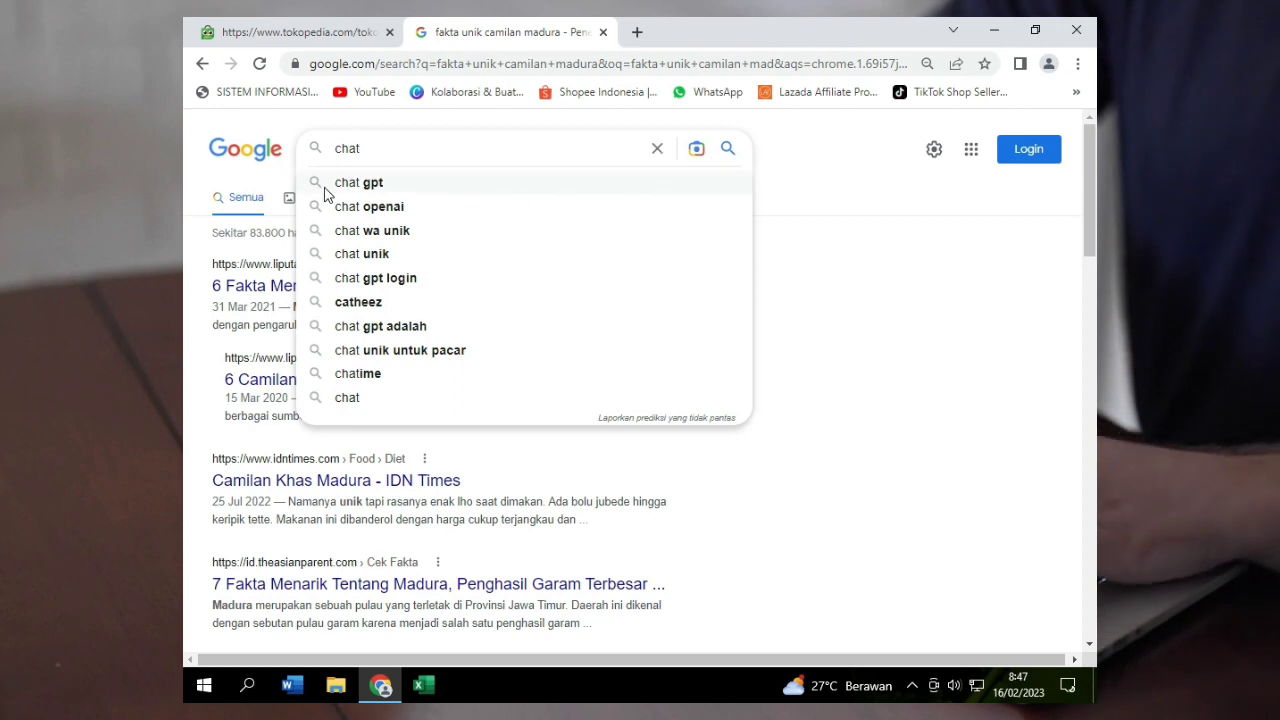
- Search Google for "chat gpt", open OpenAI's ChatGPT article from the results and look through its introduction
left_click(395, 181)
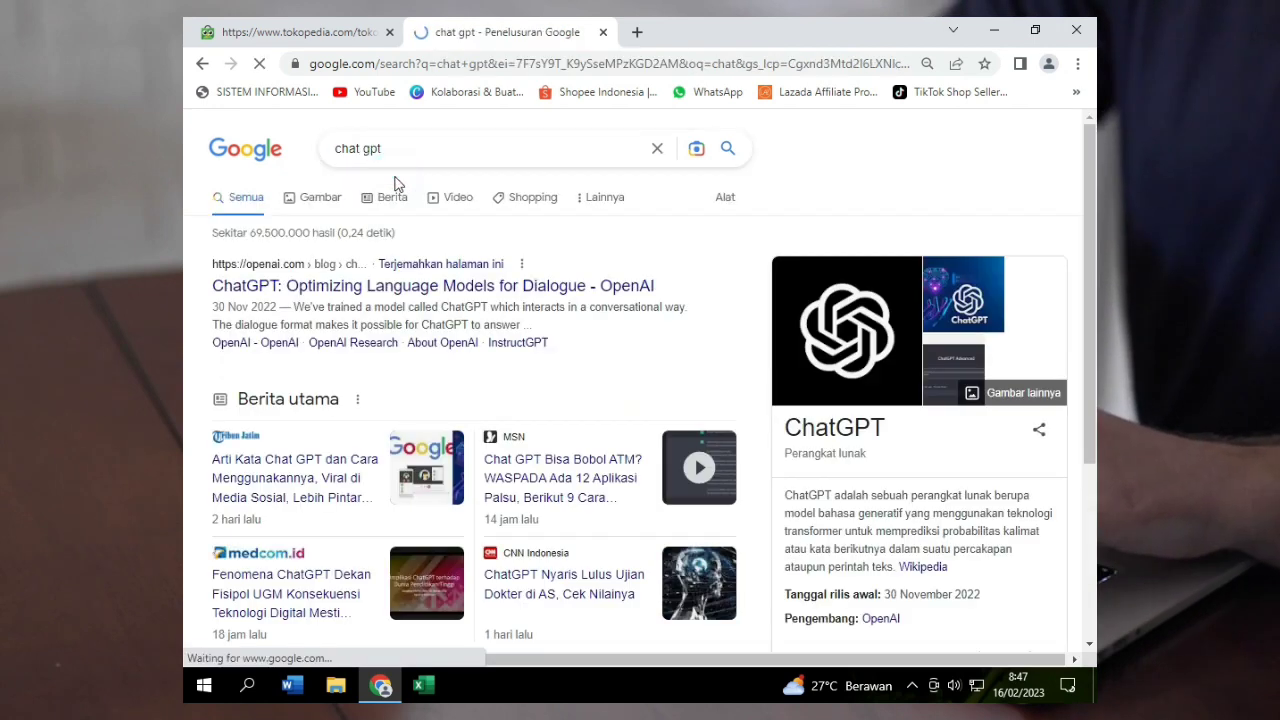
scroll(437, 220, "down", 3)
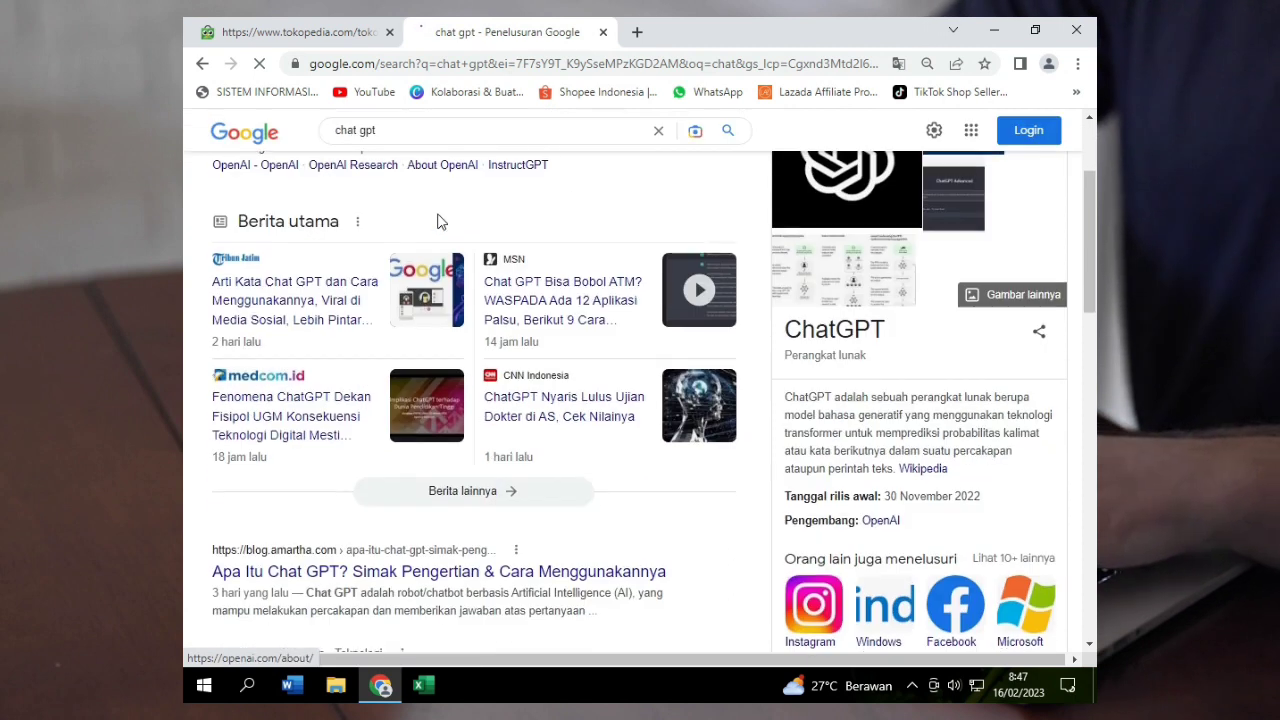
scroll(437, 220, "up", 3)
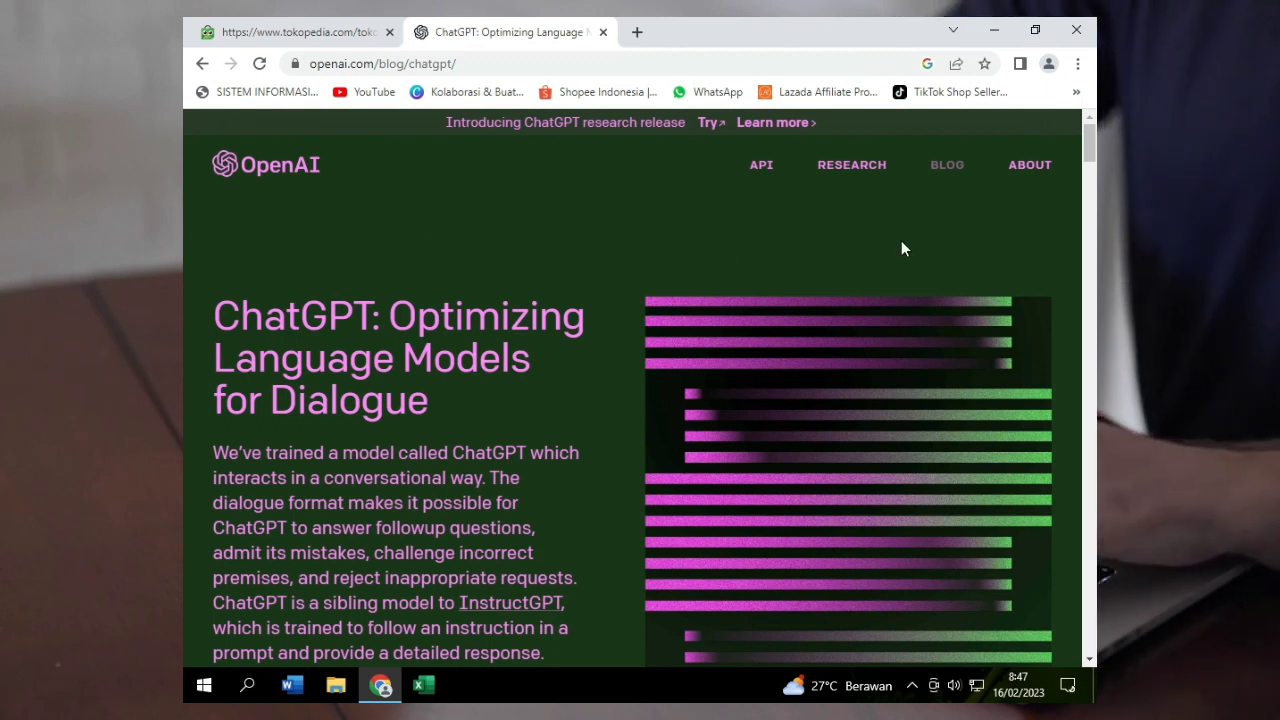
scroll(977, 290, "down", 3)
scroll(977, 290, "down", 2)
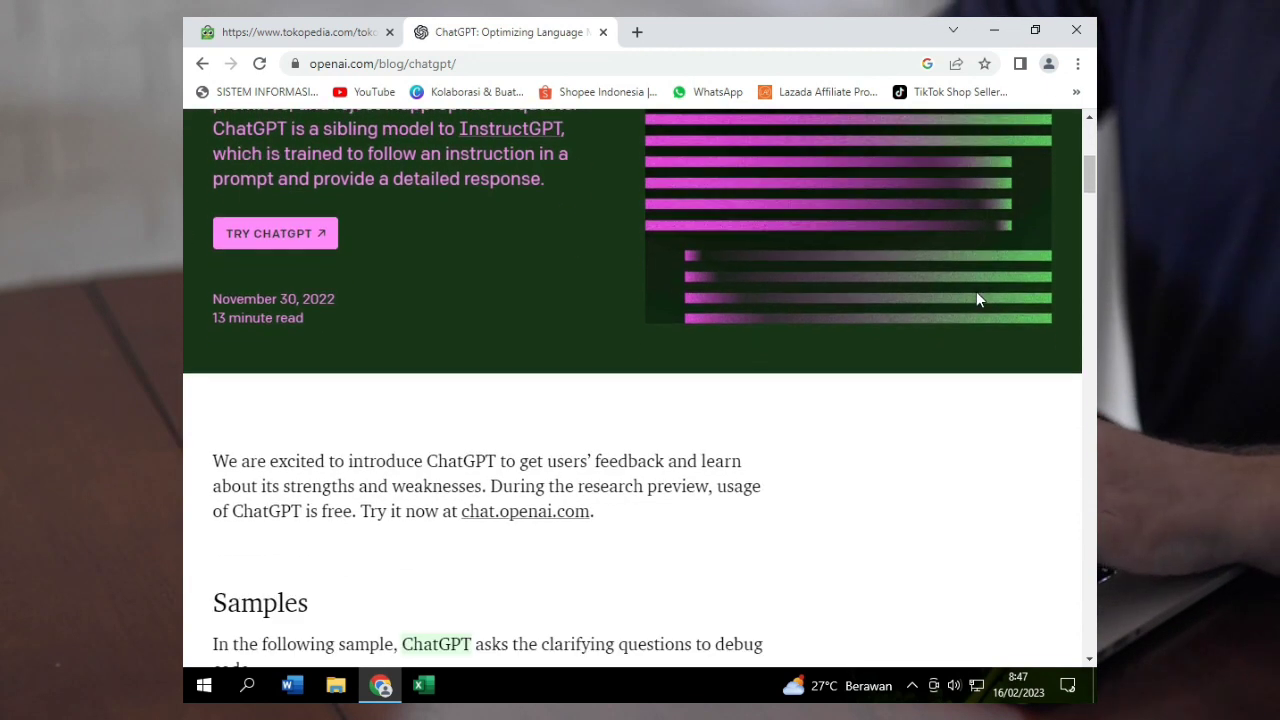
scroll(976, 295, "up", 5)
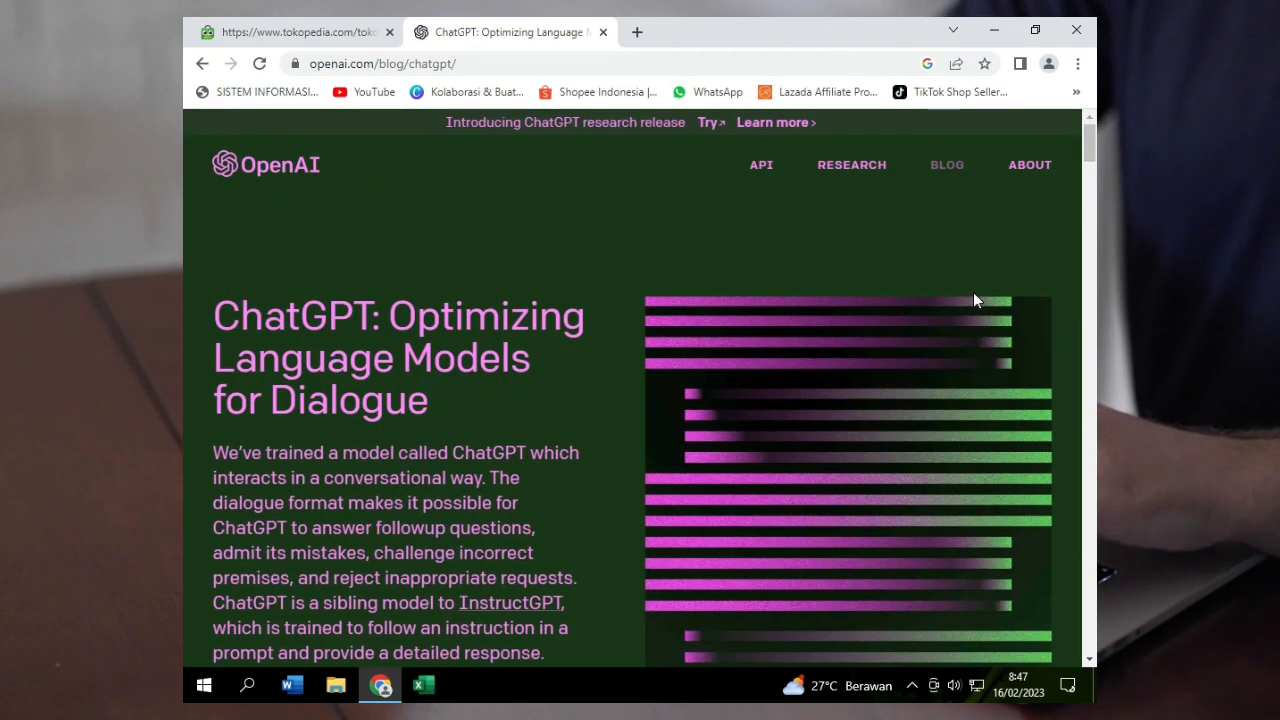
scroll(880, 327, "down", 2)
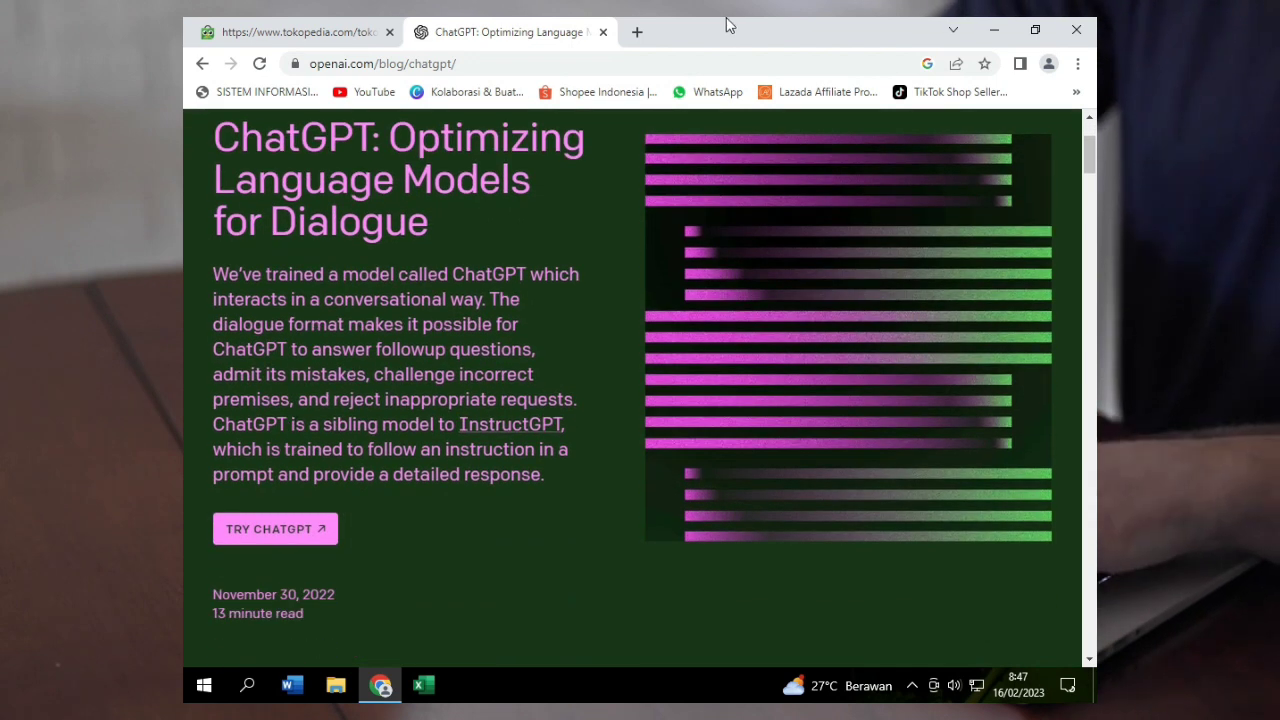
- Open chat.openai.com in a new browser tab
left_click(637, 32)
type("chat.openai.c")
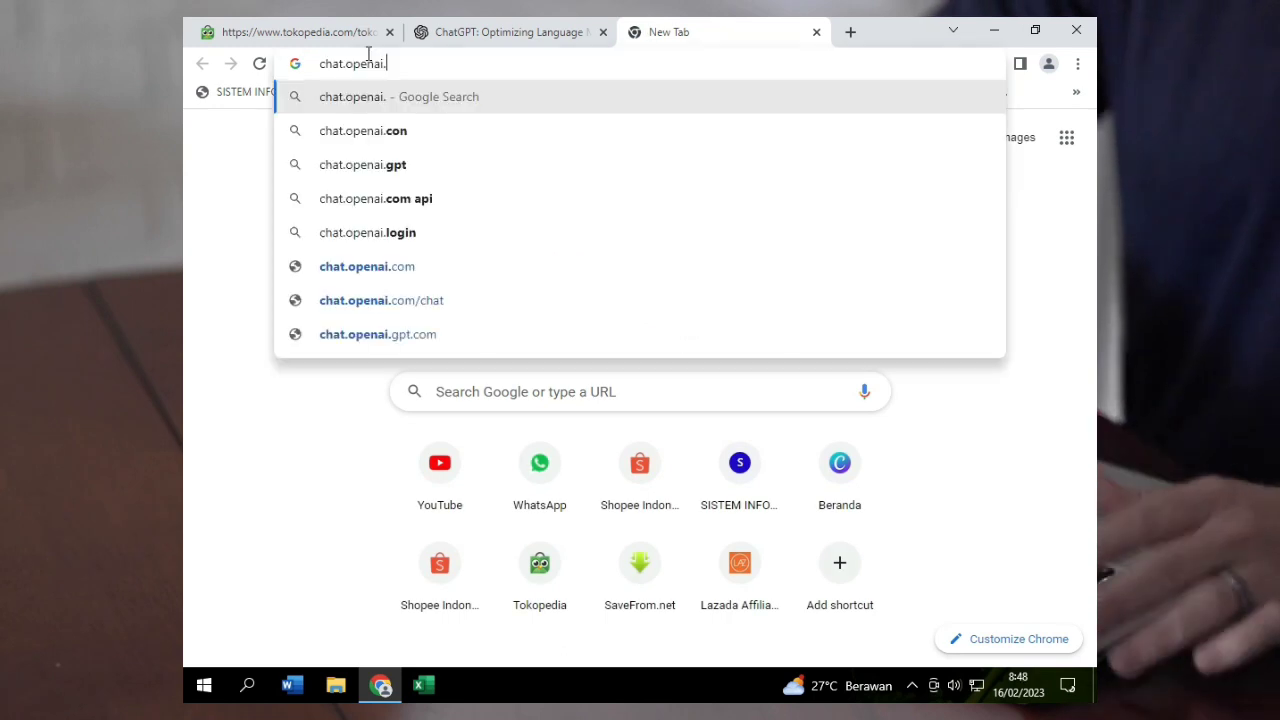
type("om")
key("Return")
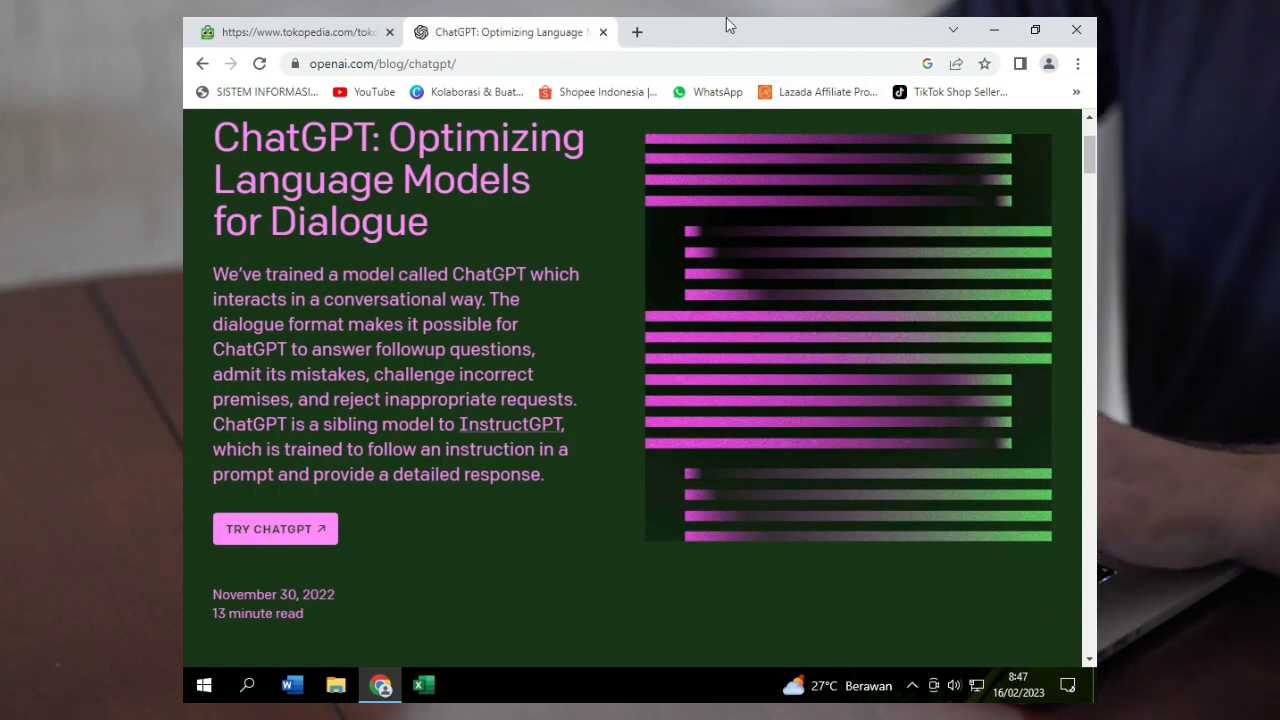
left_click(639, 33)
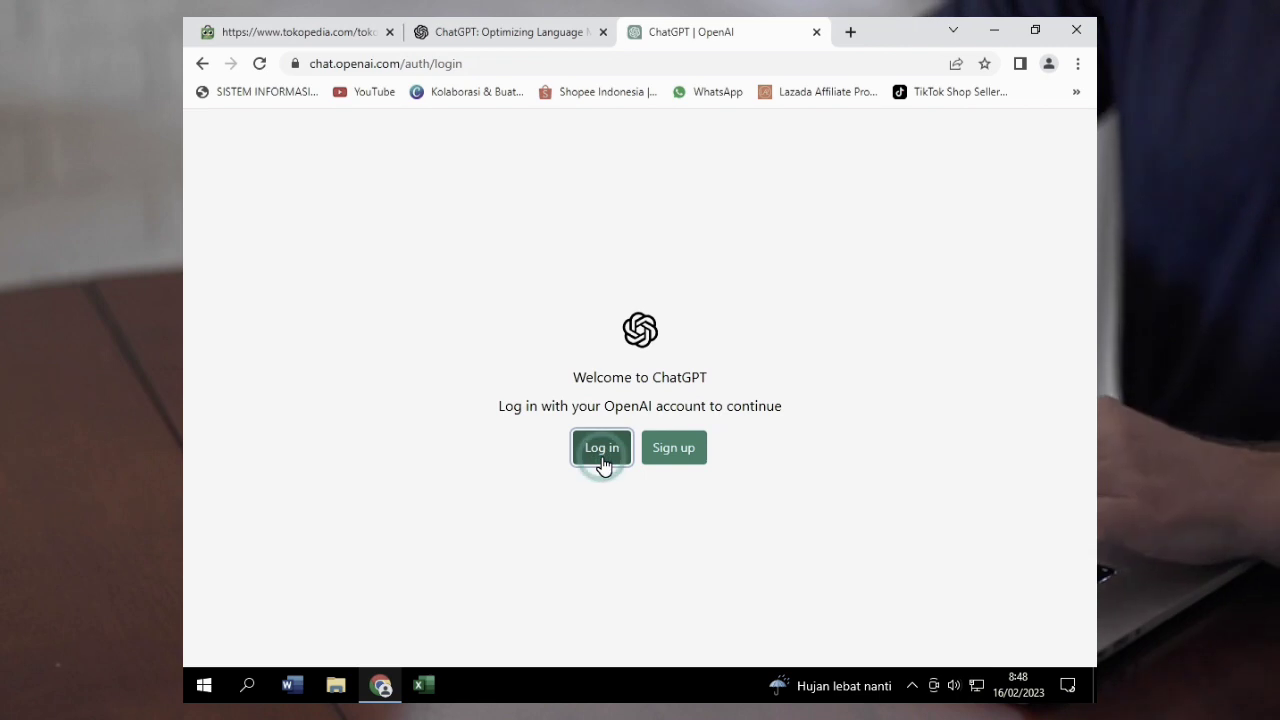
- Go from the ChatGPT login page to account sign-up and submit the account creation form
left_click(602, 460)
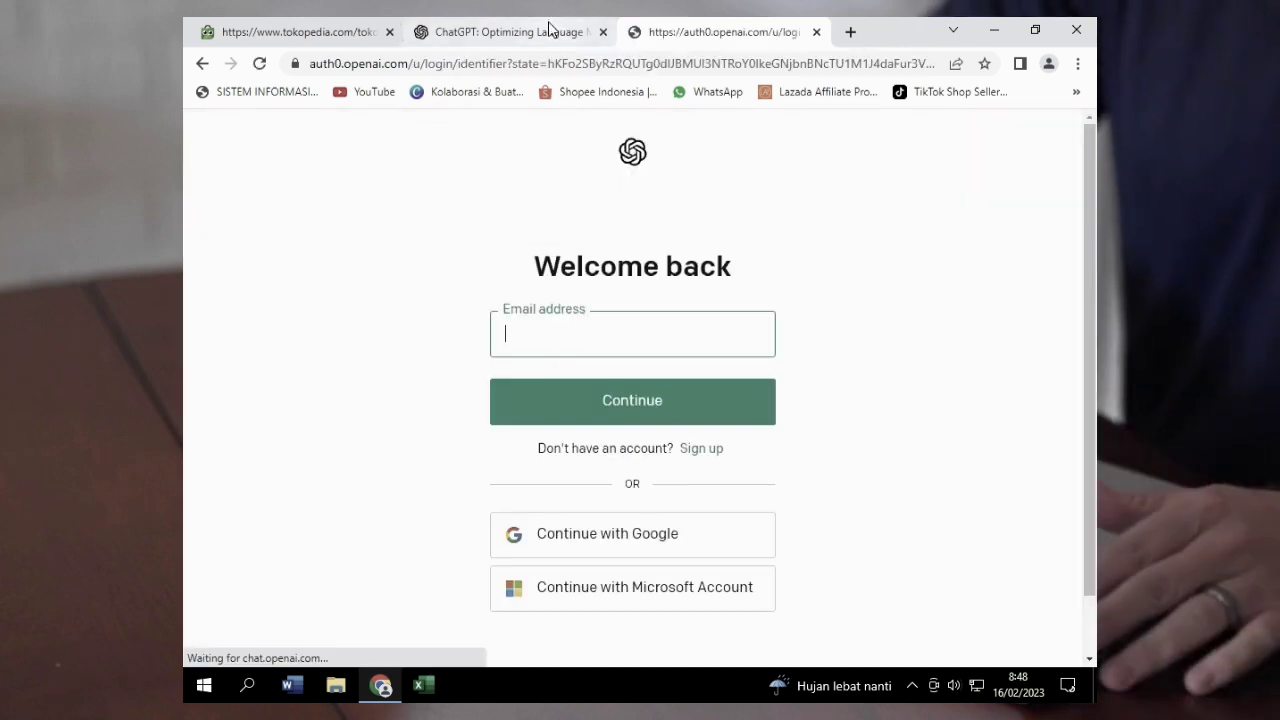
scroll(785, 400, "down", 1)
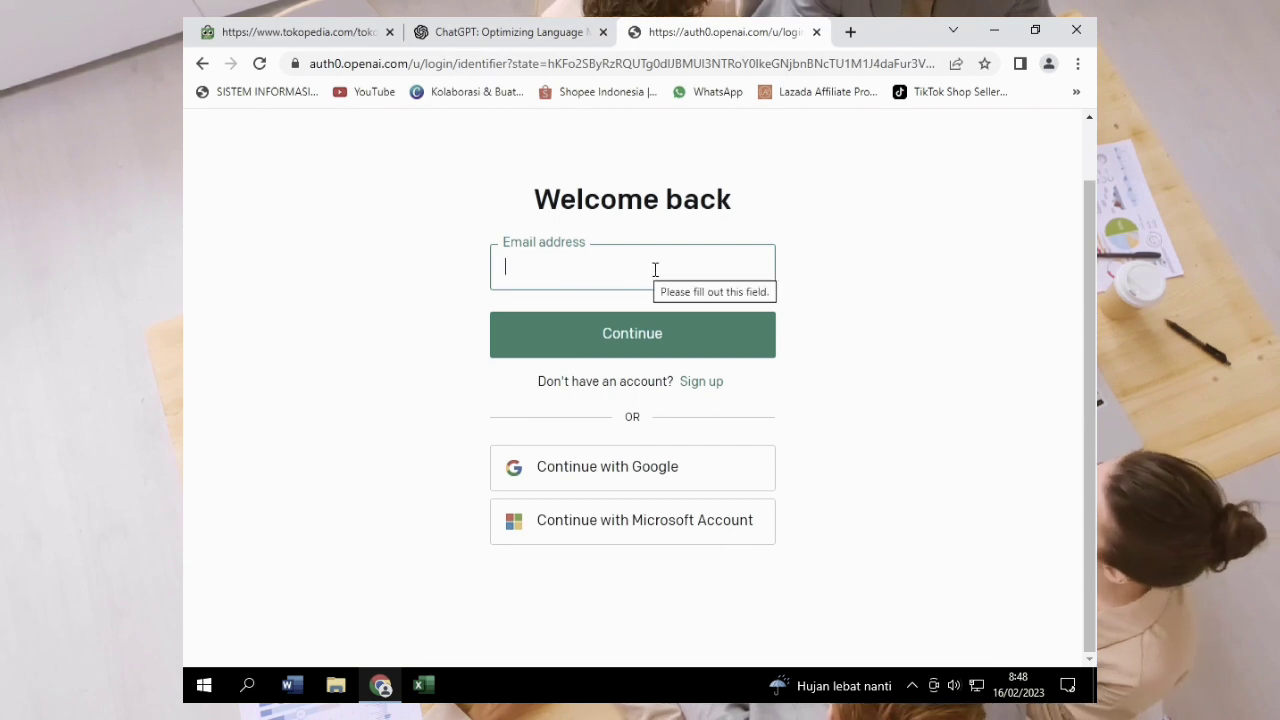
left_click(703, 383)
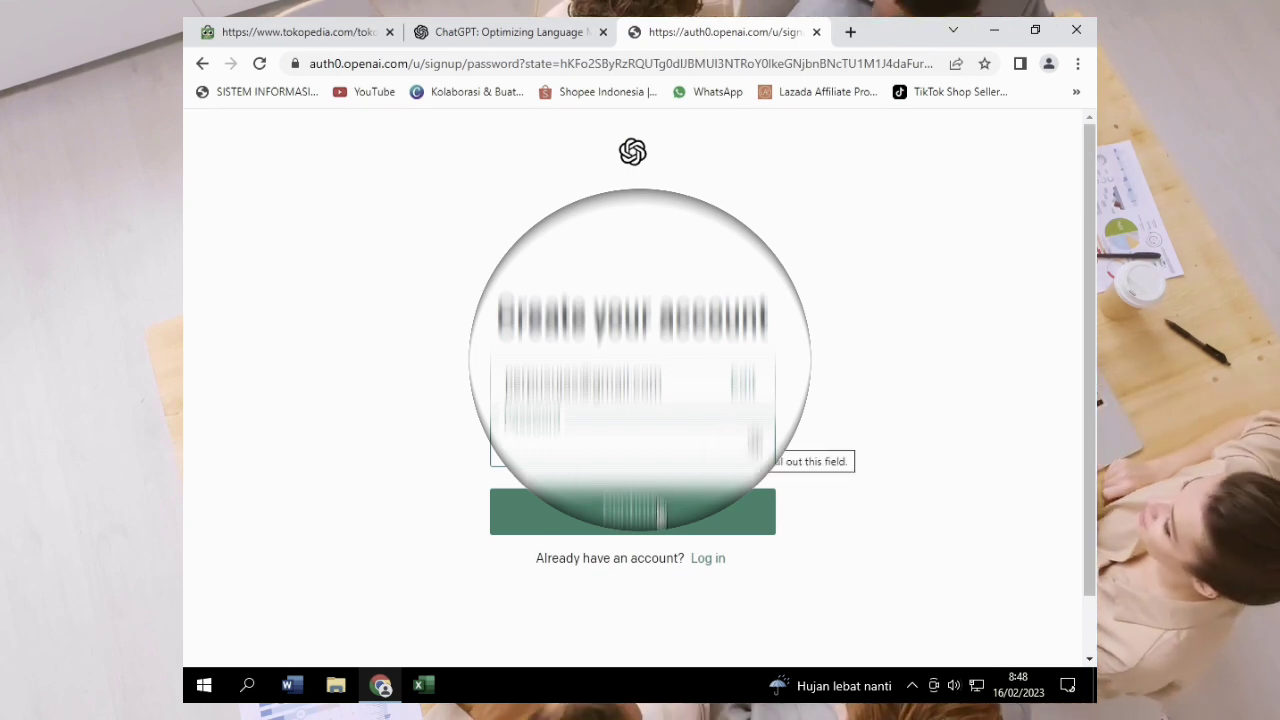
left_click(659, 514)
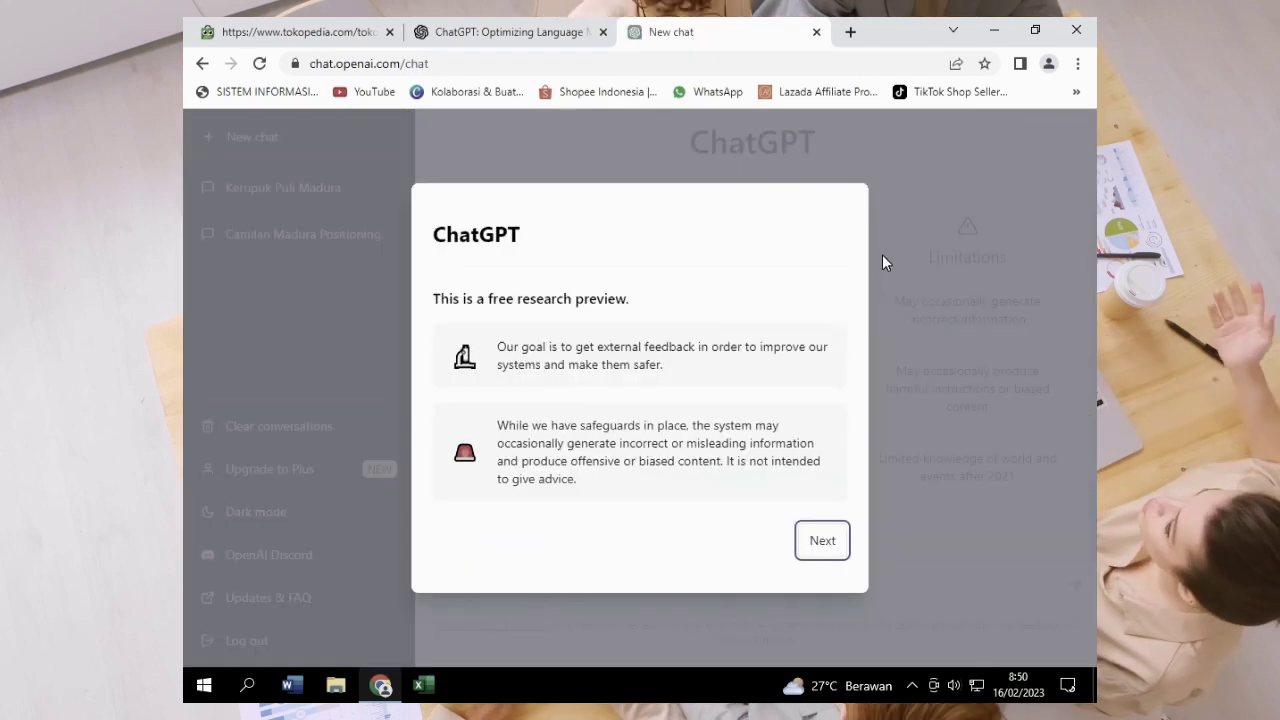
- Go through the introductory notices about the free research preview and data collection
left_click(822, 541)
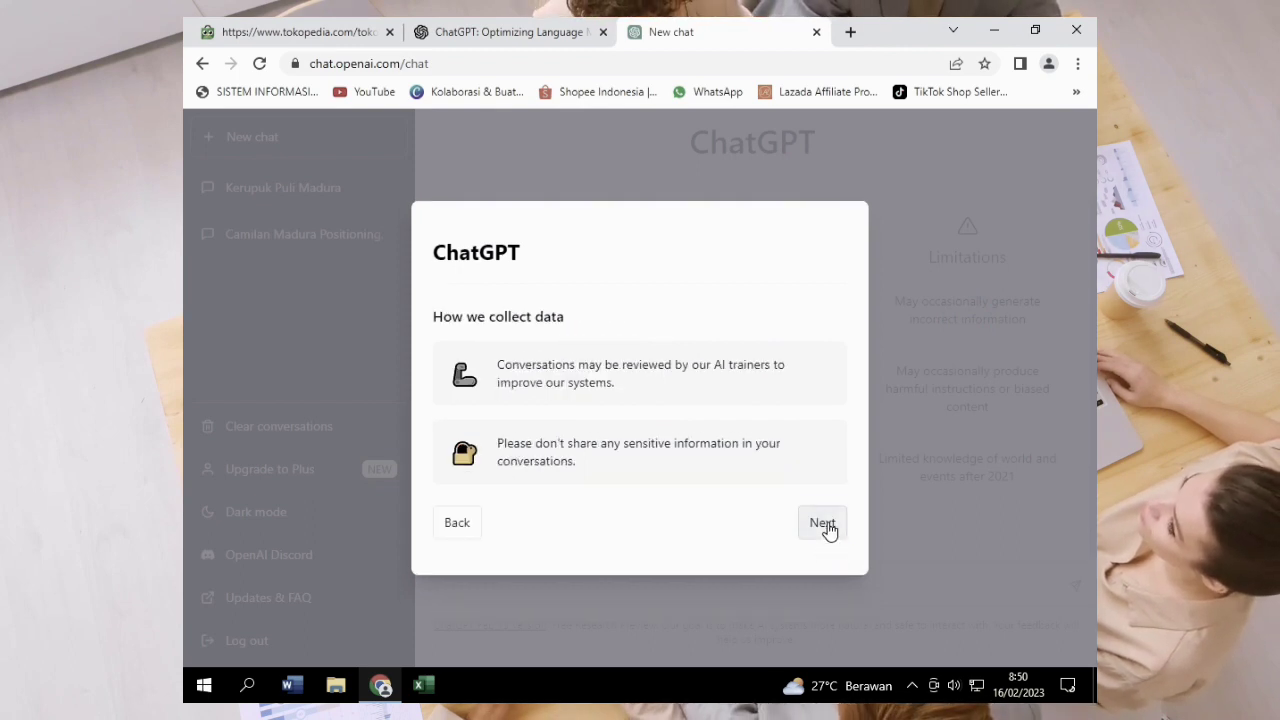
left_click(824, 526)
left_click(829, 527)
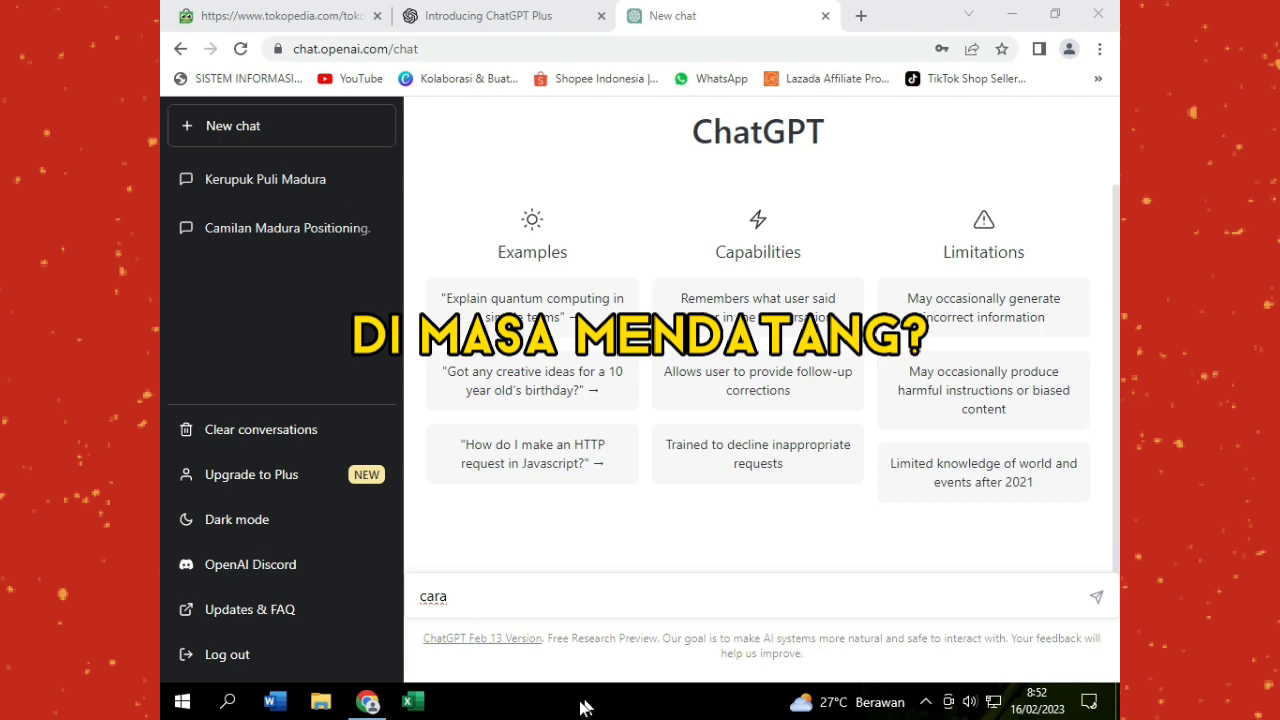
- Complete the prompt as "cara mendapatkan uang secara cepat" and send it to ChatGPT
left_click(490, 603)
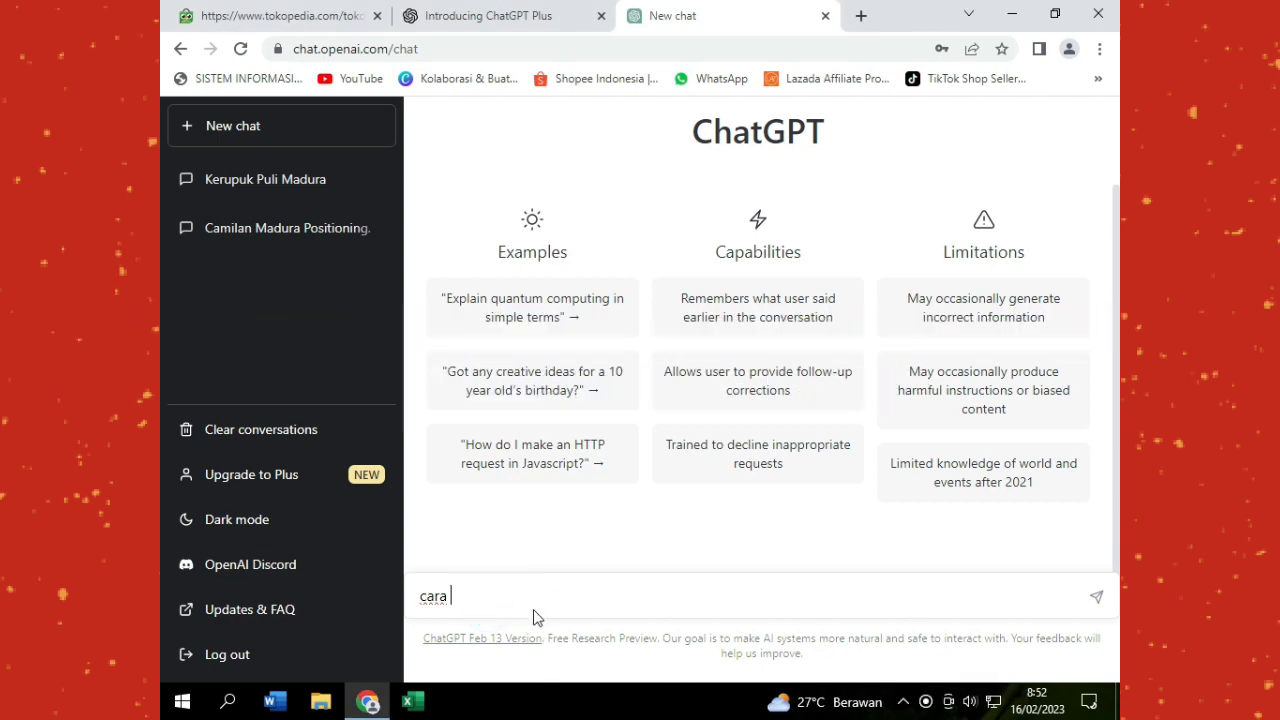
type("m")
type("endapatkan uang")
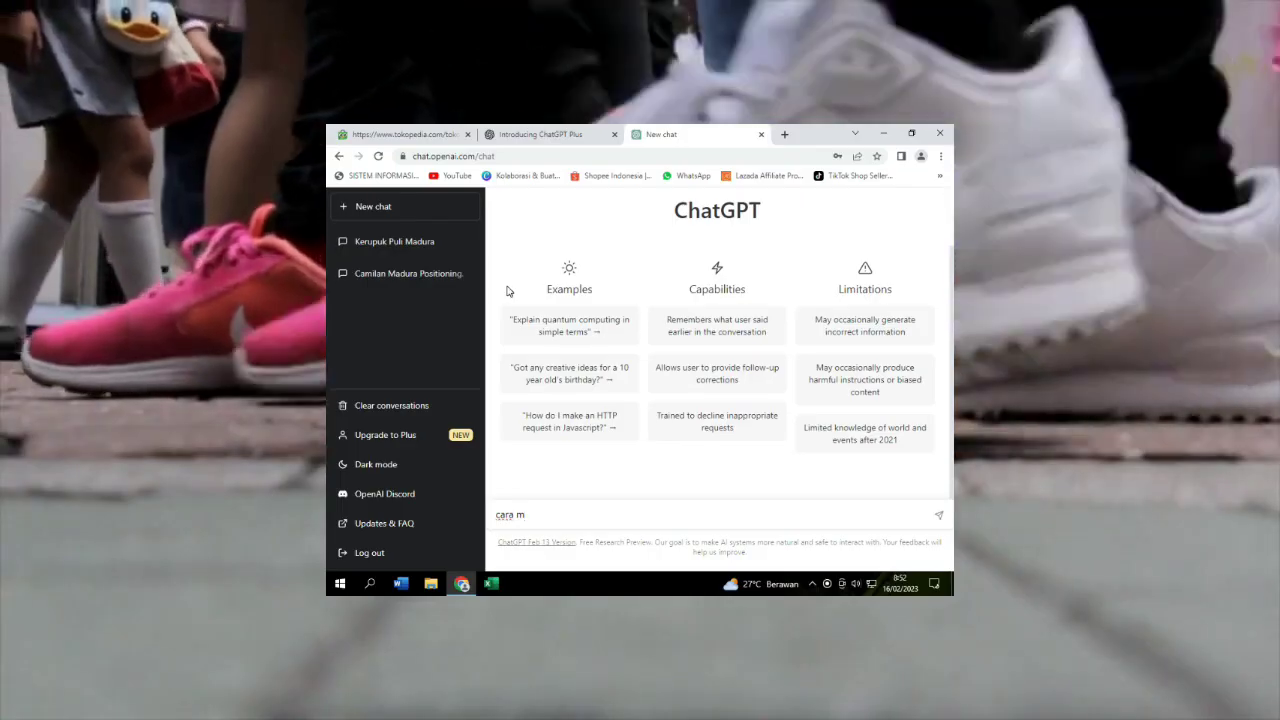
type(" se")
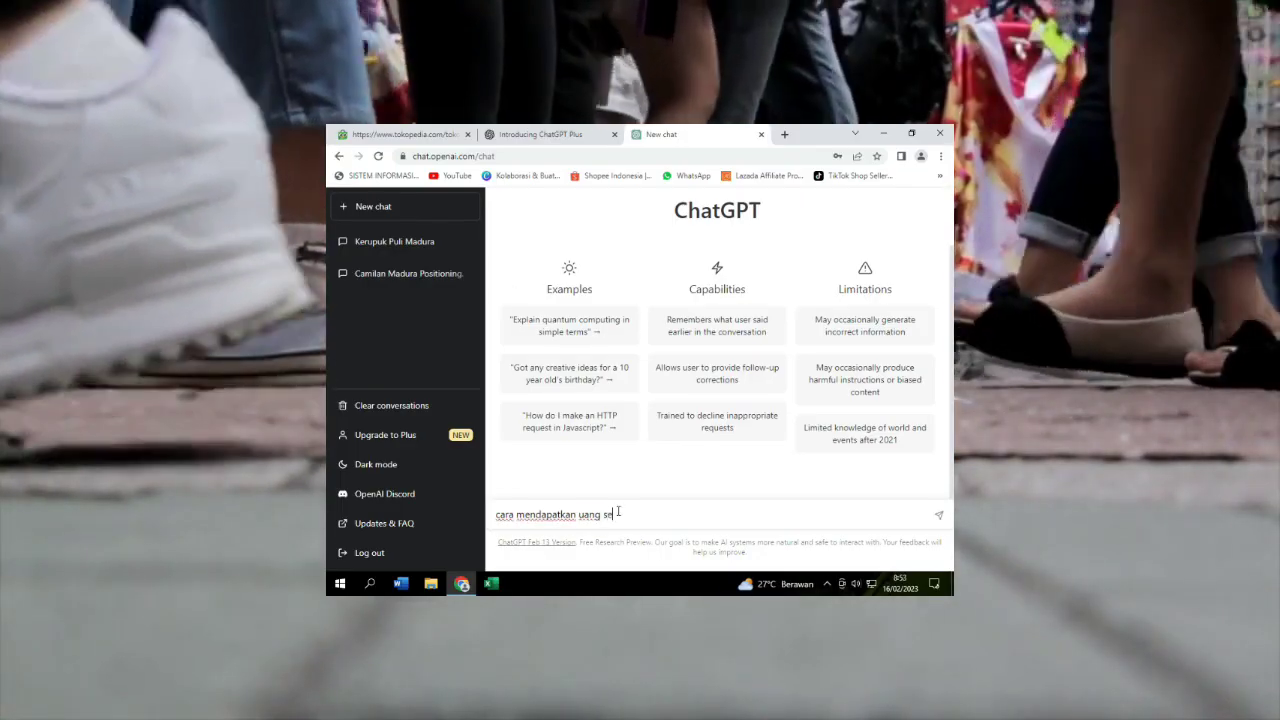
type("cara")
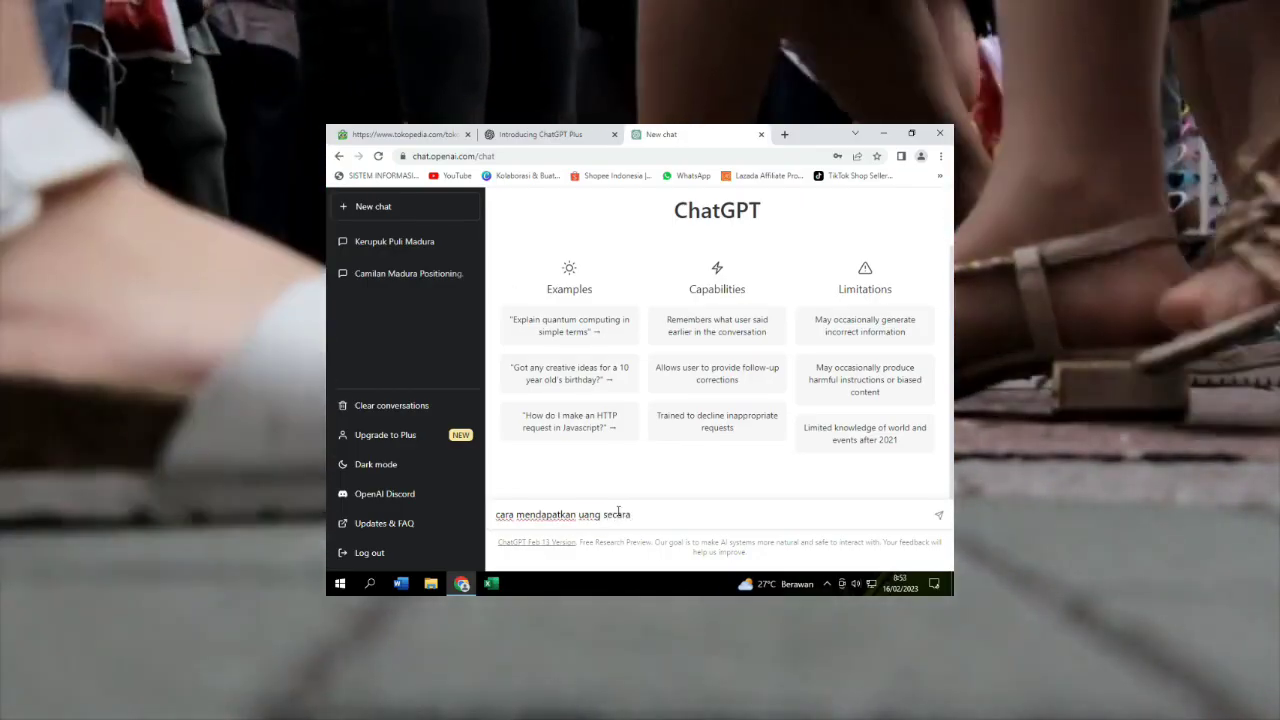
type("d")
key("BackSpace")
type("cepat")
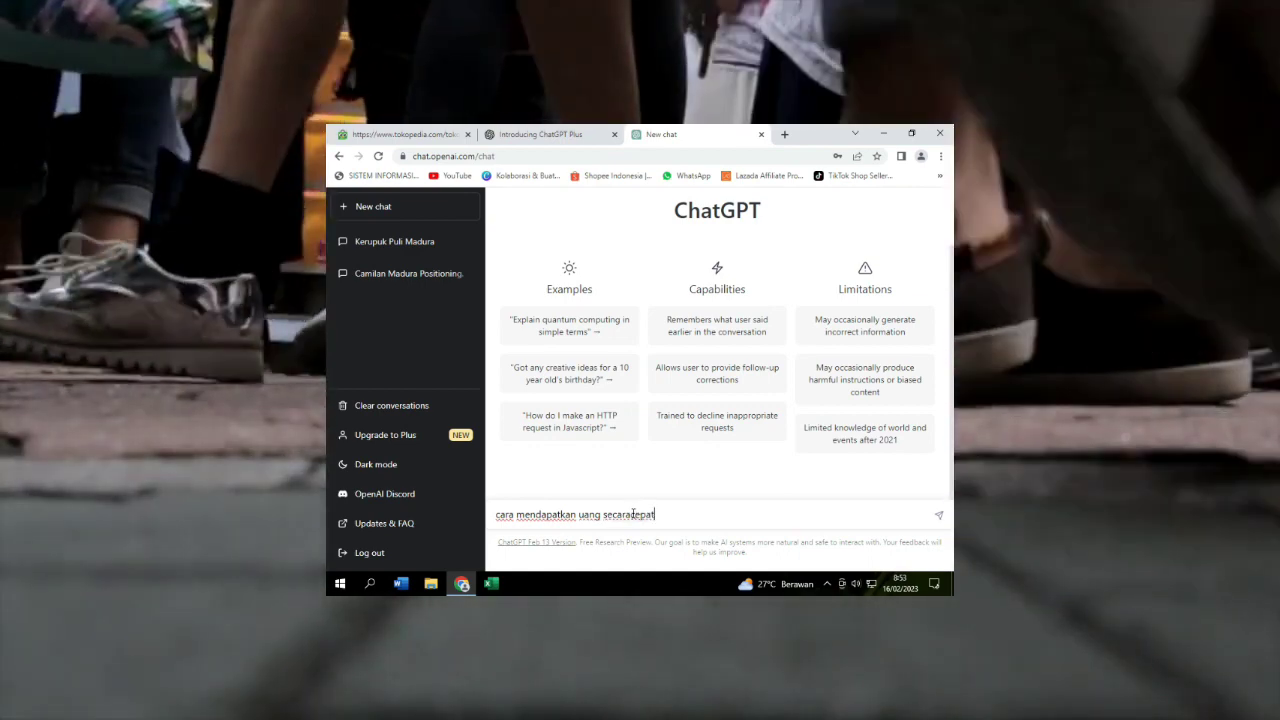
left_click(631, 514)
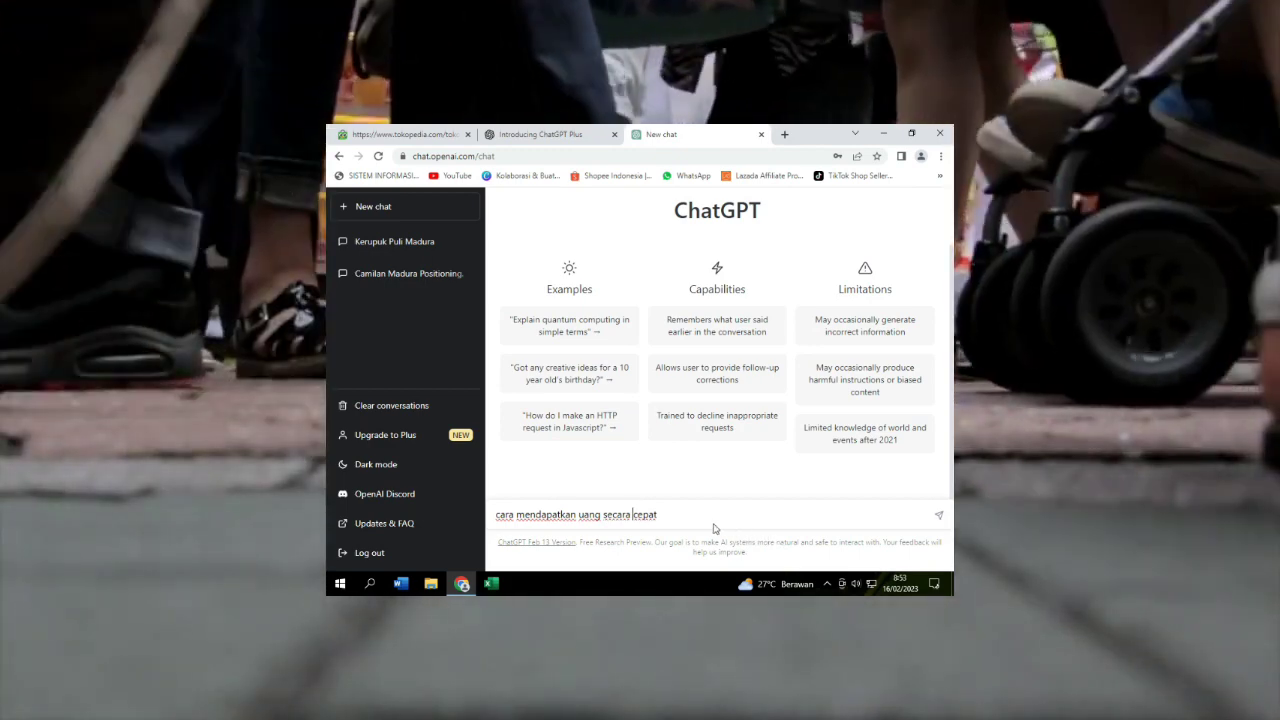
left_click(711, 524)
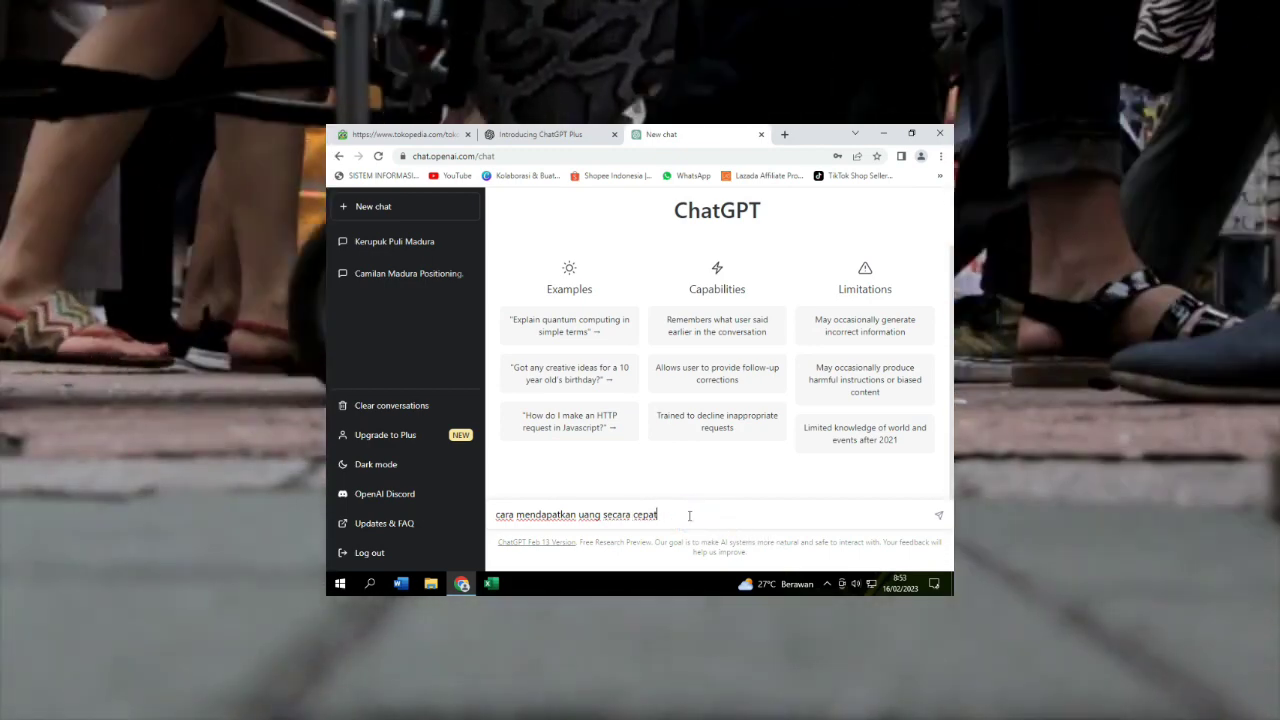
key("Return")
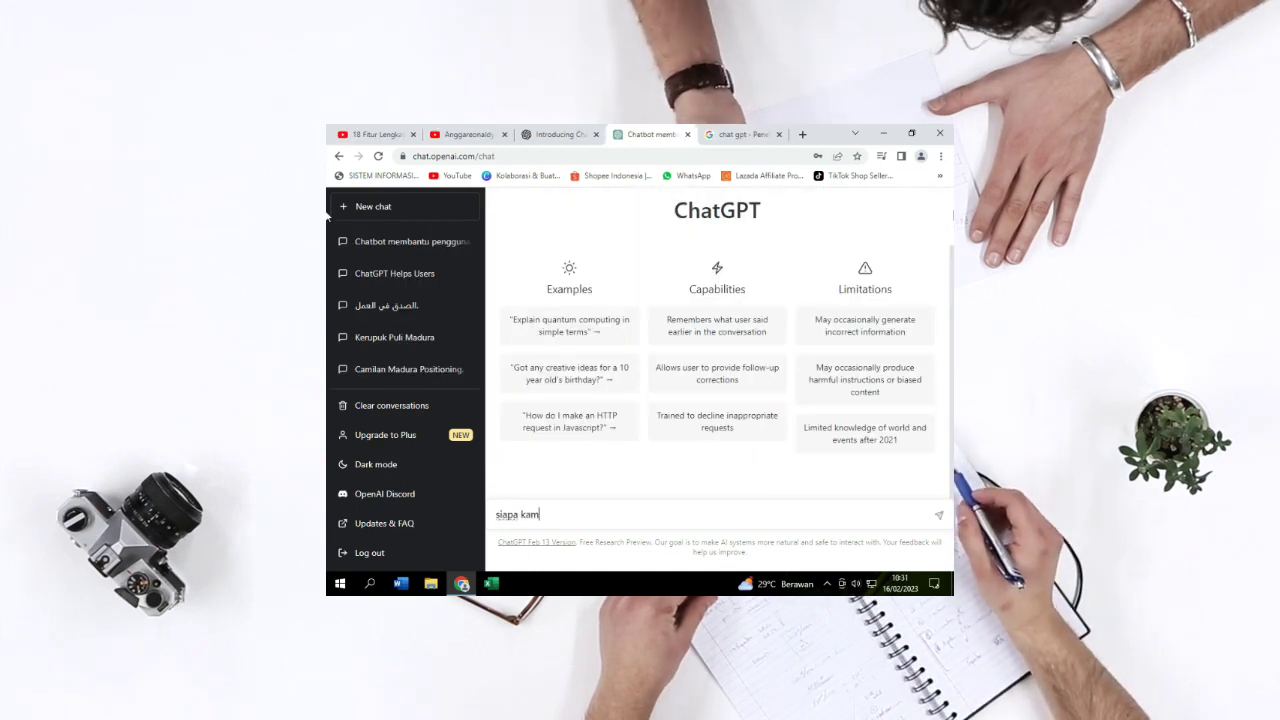
- Ask ChatGPT "siapa kamu" in a new chat, followed by the question "apa yang bisa kamu lakukan"
type("u")
key("Return")
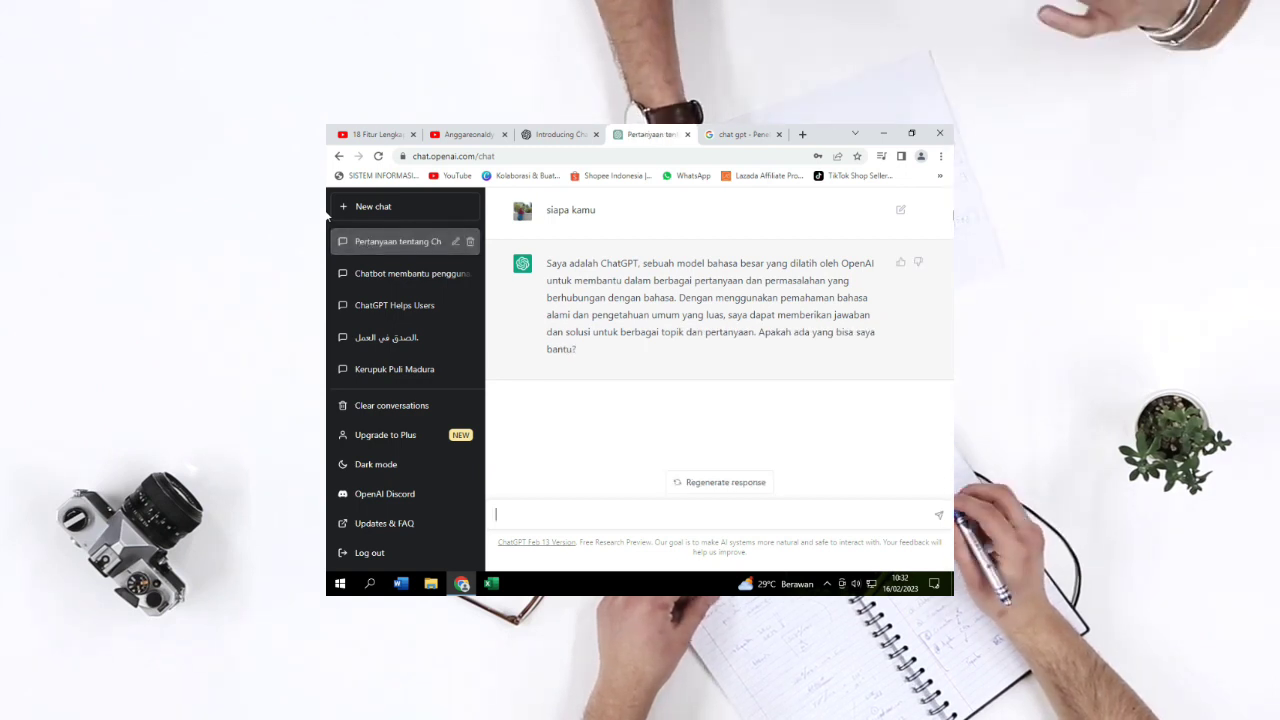
type("apa")
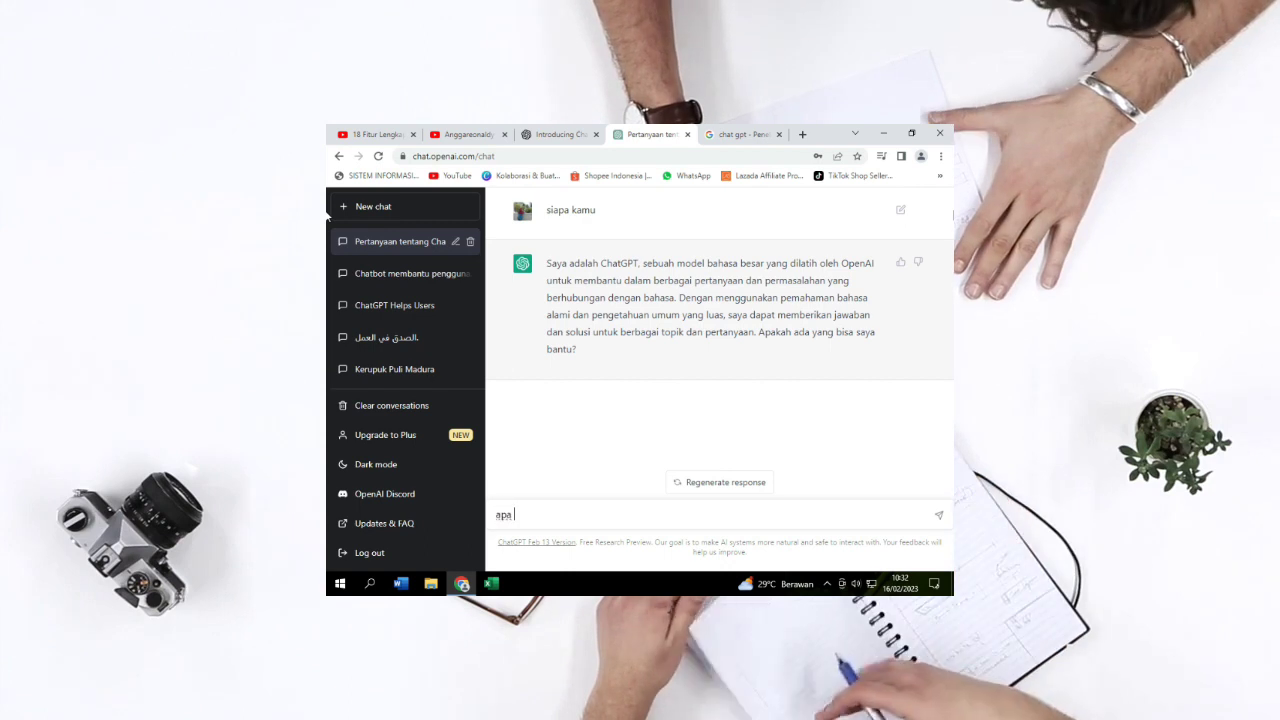
type(" yang bisa kamu ")
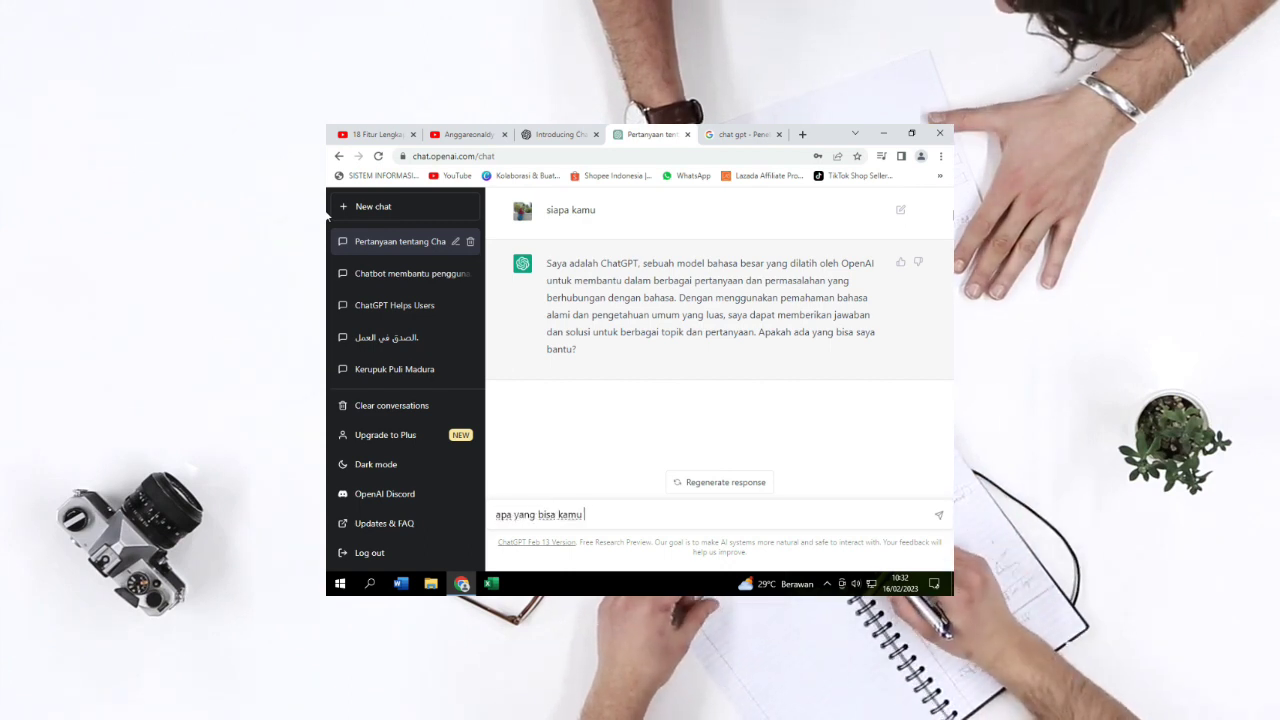
type("lakukan")
key("Return")
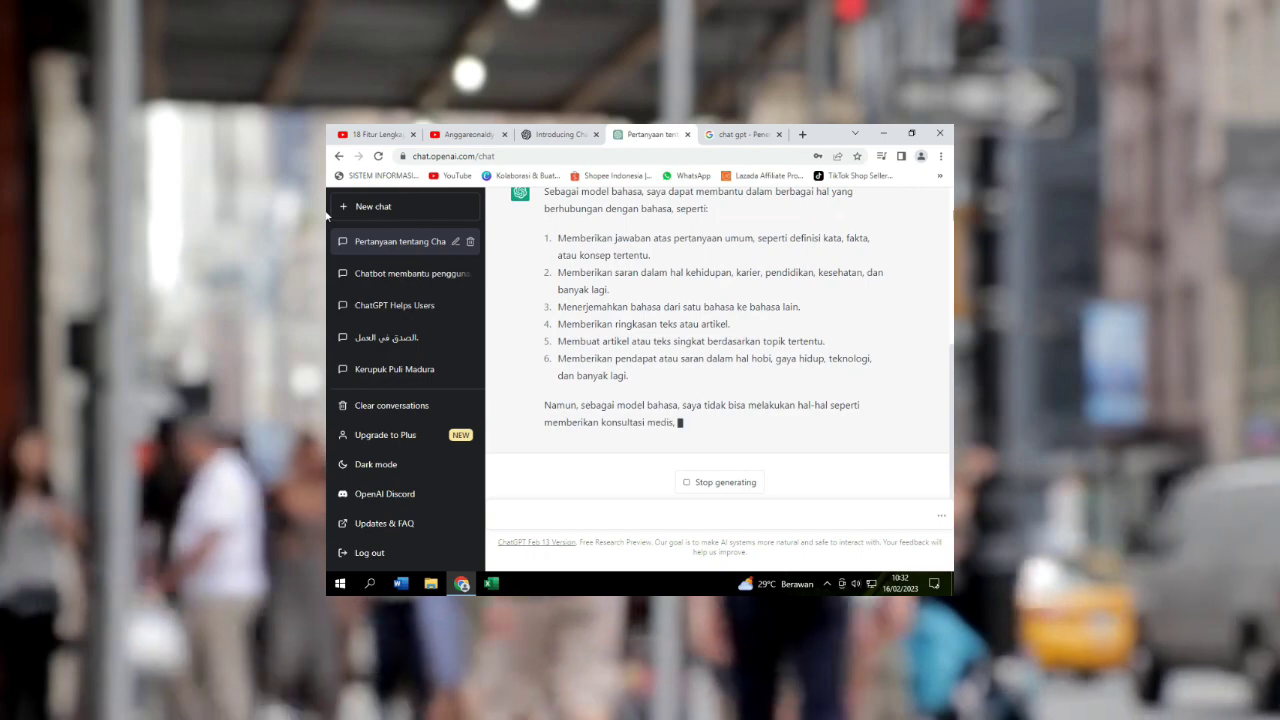
- Ask ChatGPT "apakah kamu menguasai semua bahasa di dunia?" in the same conversation
type("apakah")
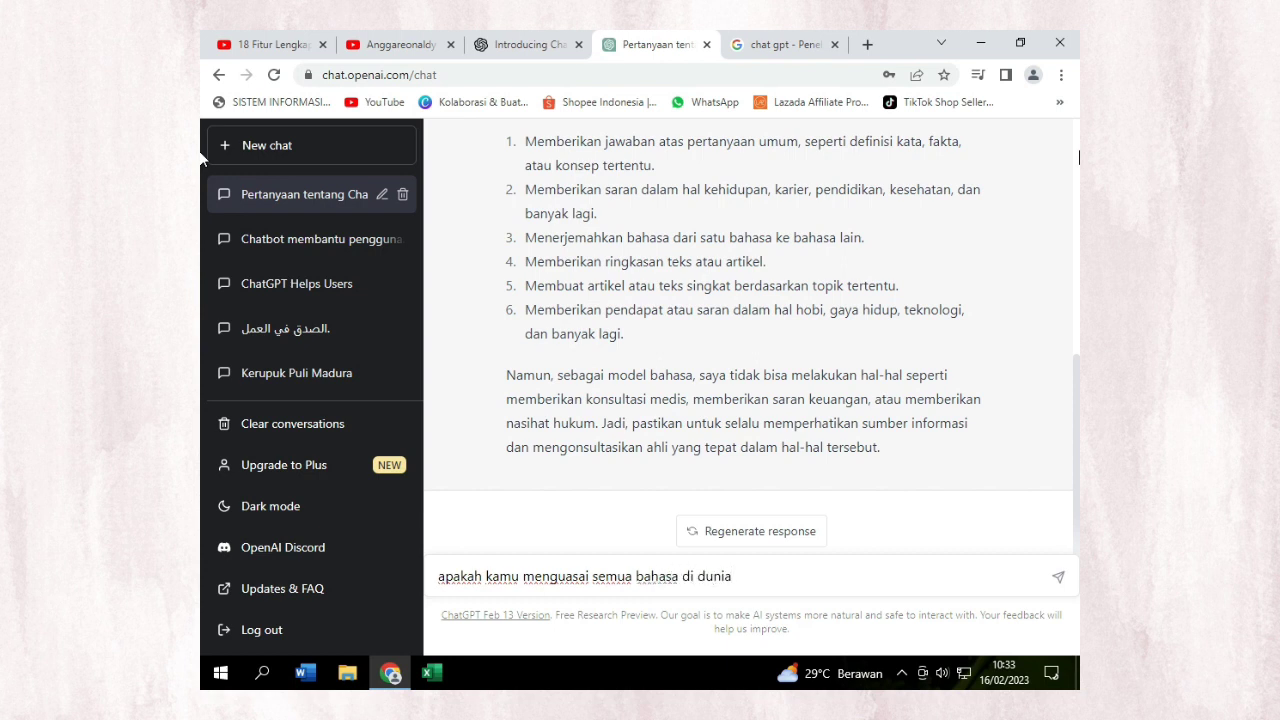
key("Return")
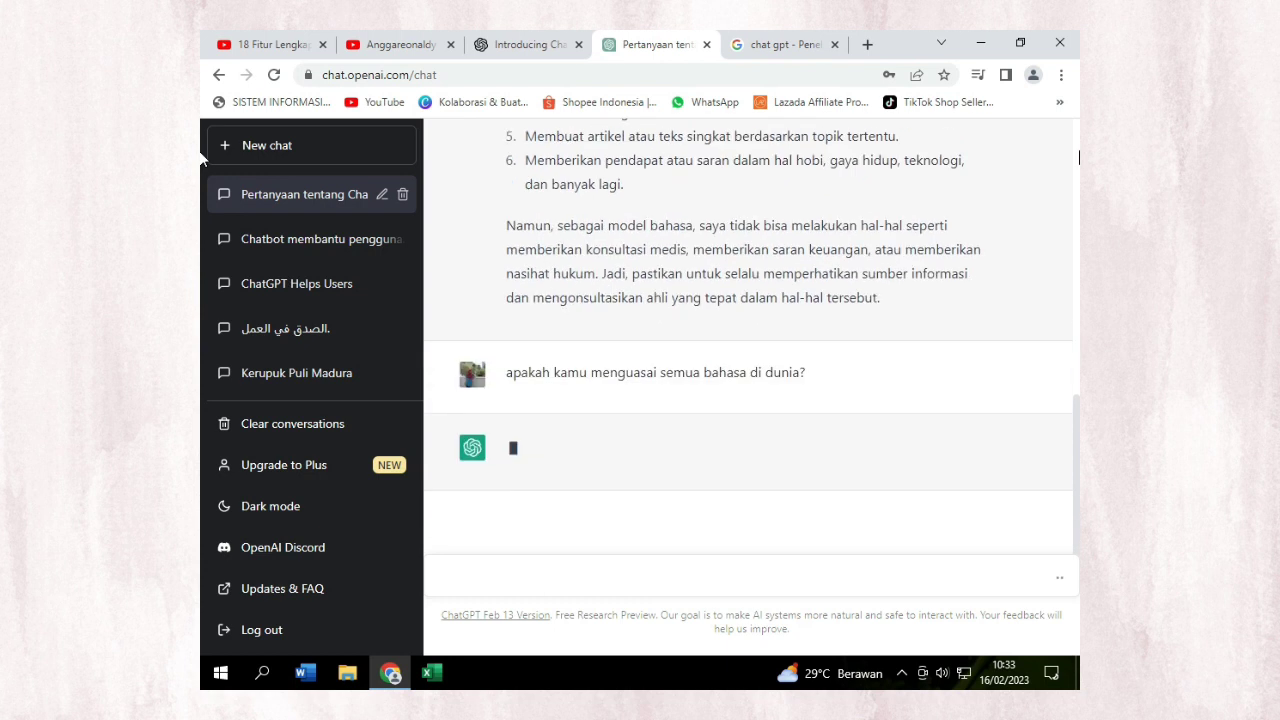